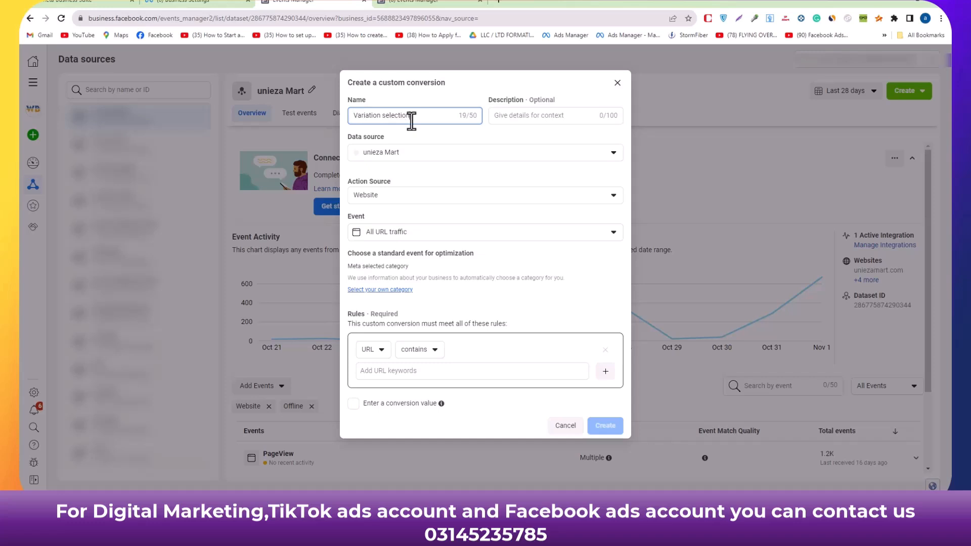
# Look through the custom conversion's data source, action source and event options, keeping All URL traffic as the event.
pyautogui.click(503, 122)
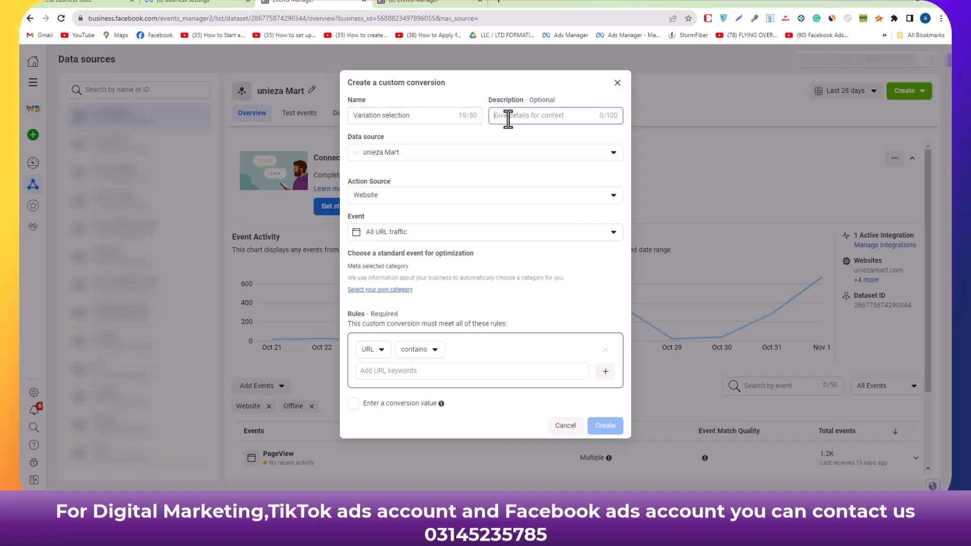
pyautogui.click(552, 158)
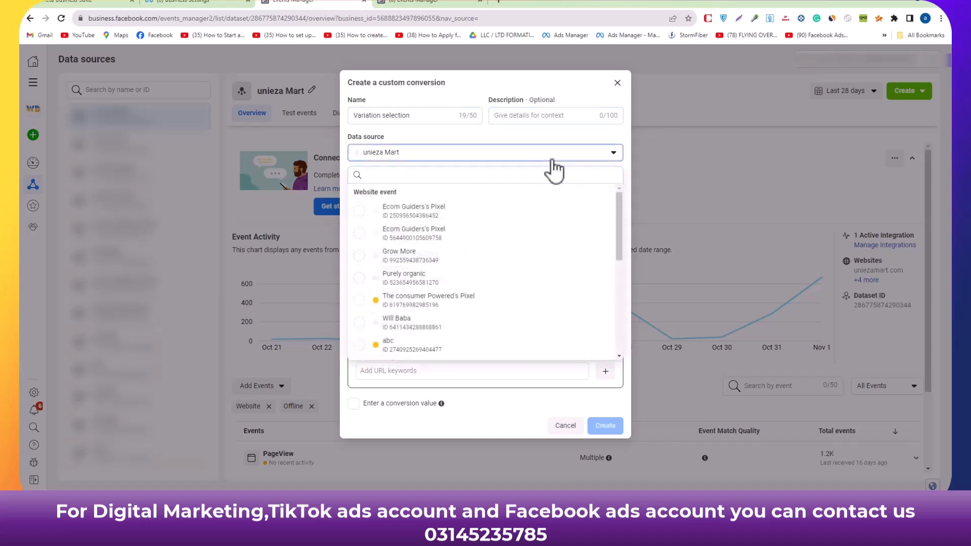
pyautogui.click(553, 161)
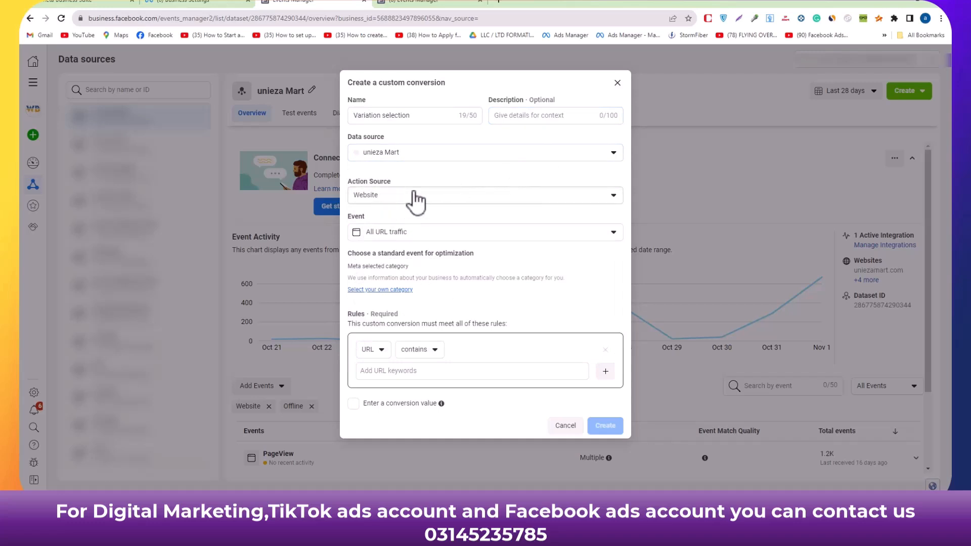
pyautogui.click(446, 202)
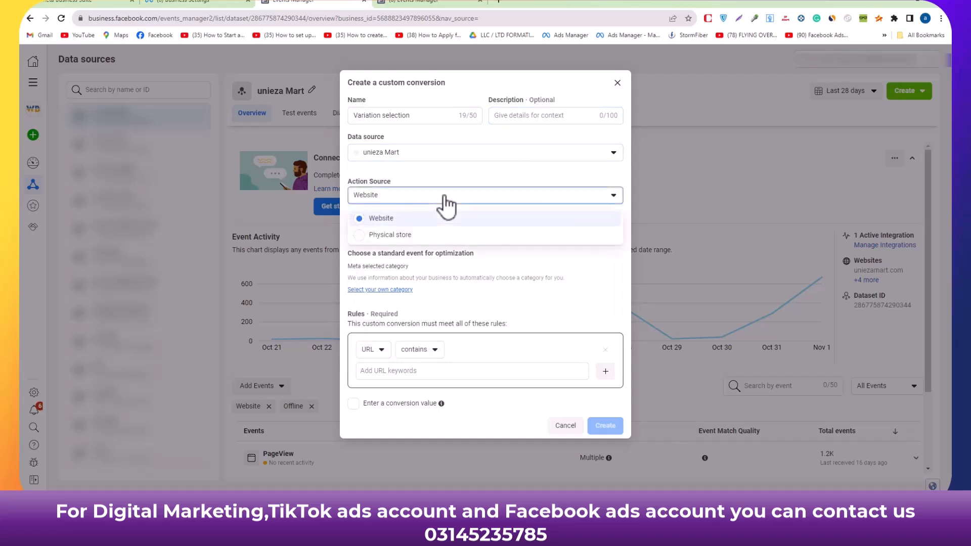
pyautogui.click(446, 203)
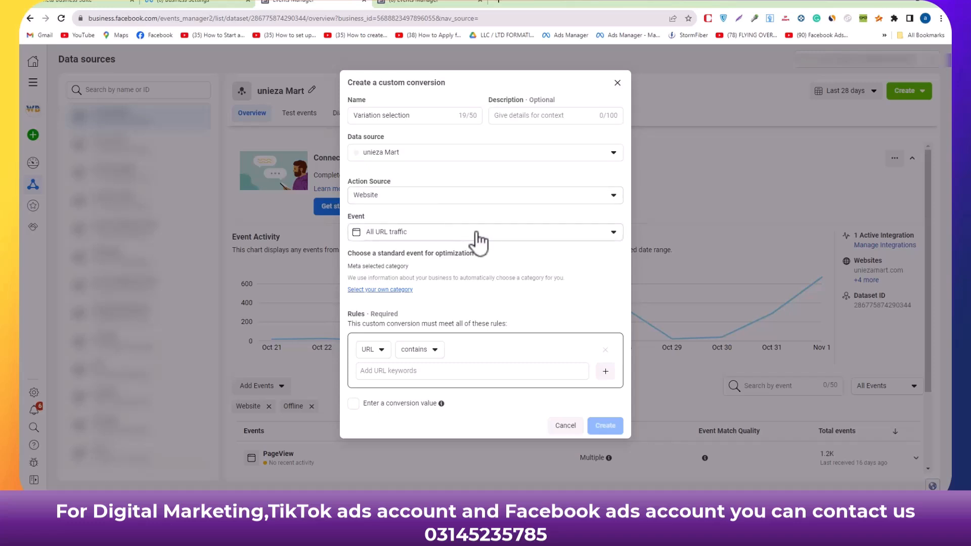
pyautogui.click(481, 199)
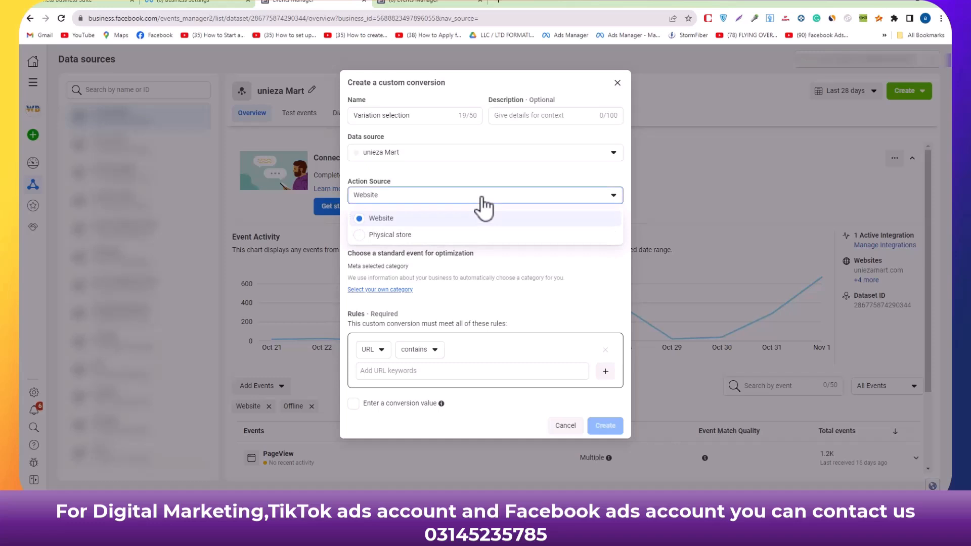
pyautogui.click(482, 199)
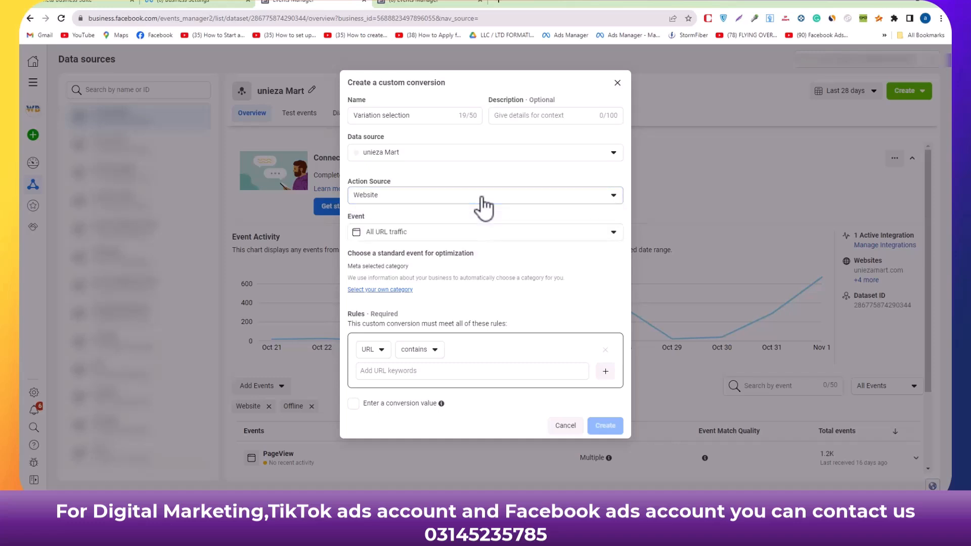
pyautogui.click(492, 239)
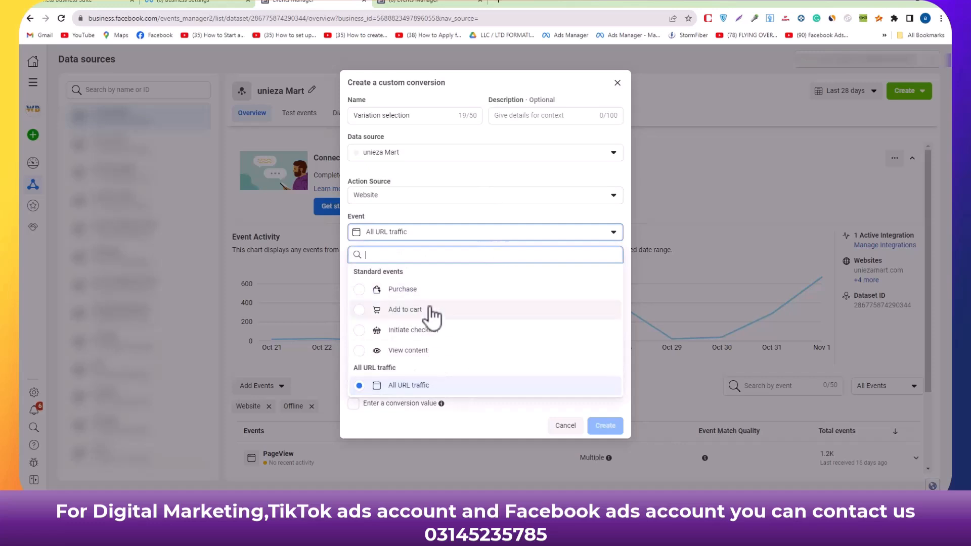
pyautogui.click(414, 389)
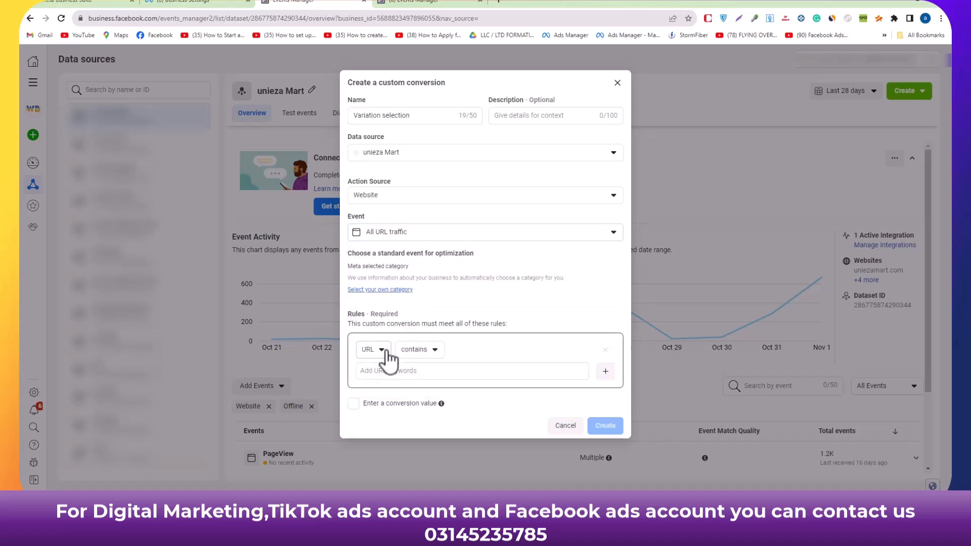
# Add the keyword "collections" to the URL contains rule and create the custom conversion.
pyautogui.click(393, 376)
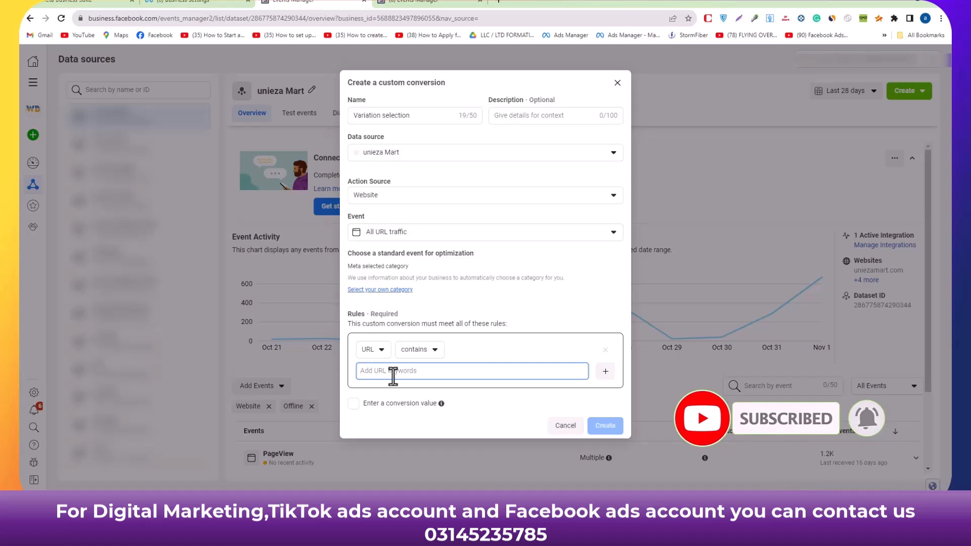
pyautogui.write('c')
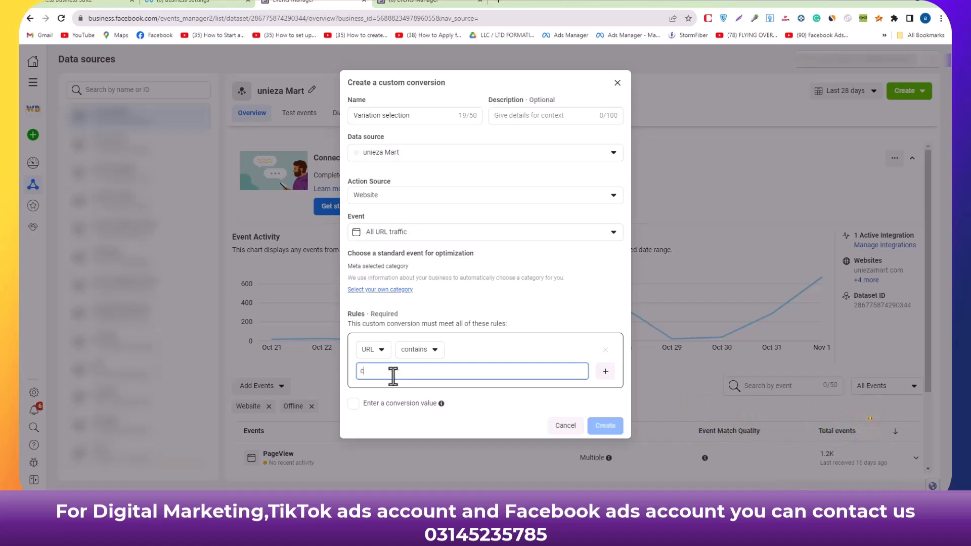
pyautogui.write('ollections')
pyautogui.press('Return')
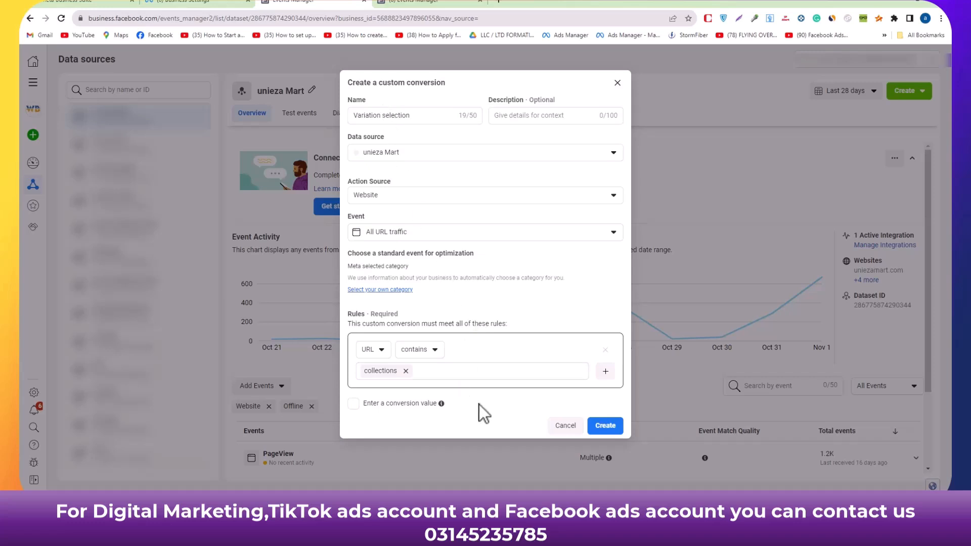
pyautogui.click(607, 427)
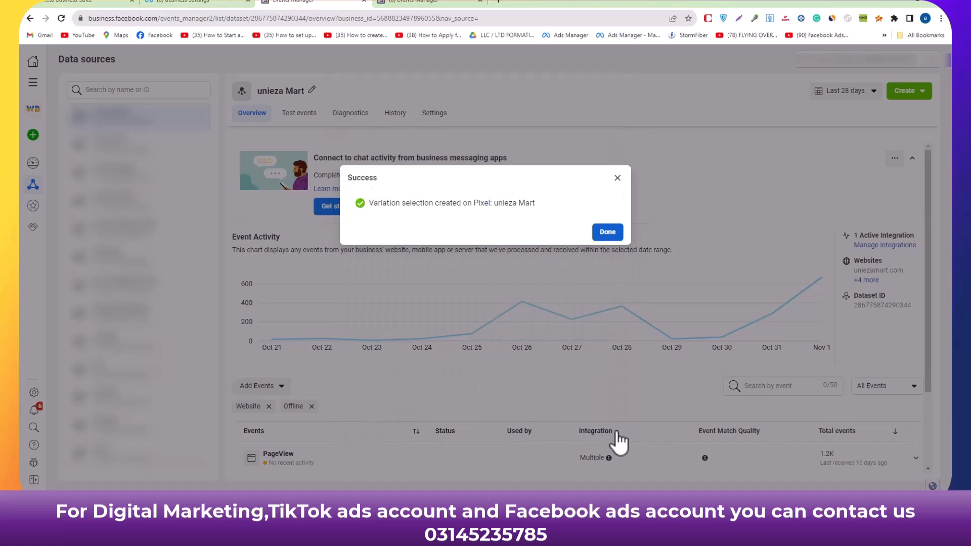
pyautogui.click(609, 235)
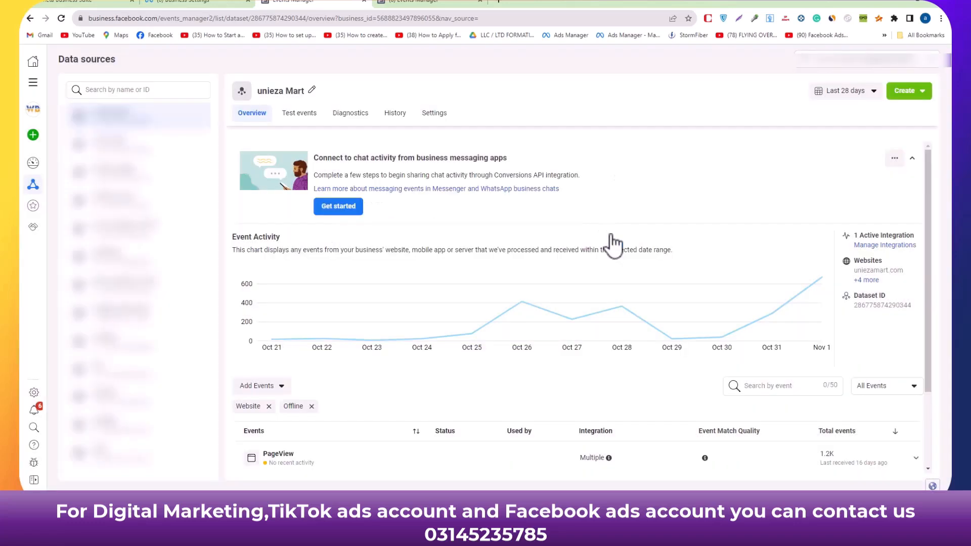
# Start a custom audience based on website activity and set its source to unieza Mart.
pyautogui.click(915, 97)
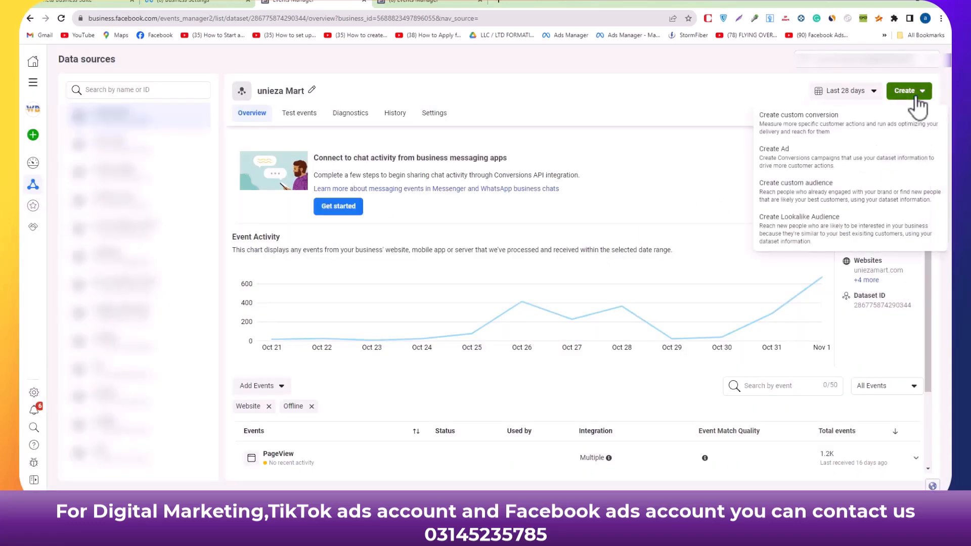
pyautogui.click(791, 193)
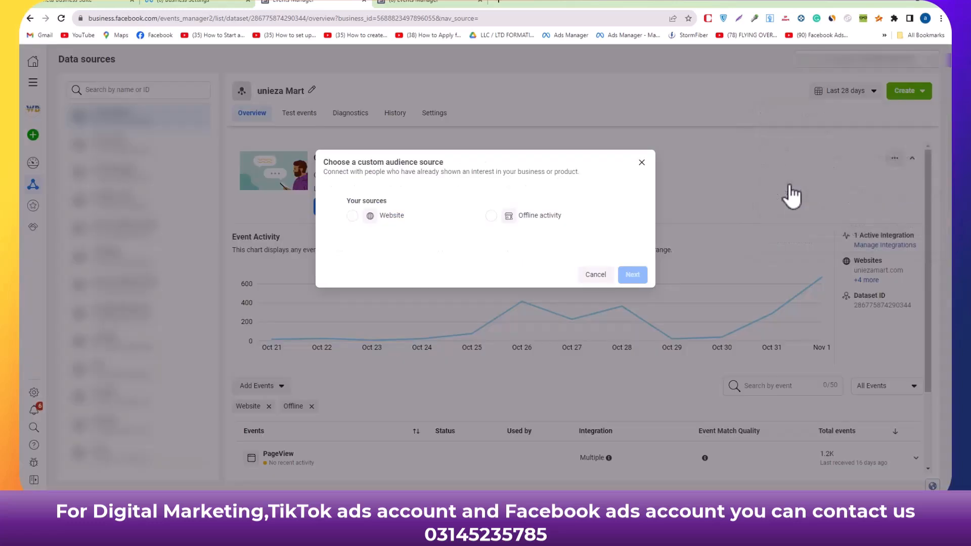
pyautogui.click(353, 216)
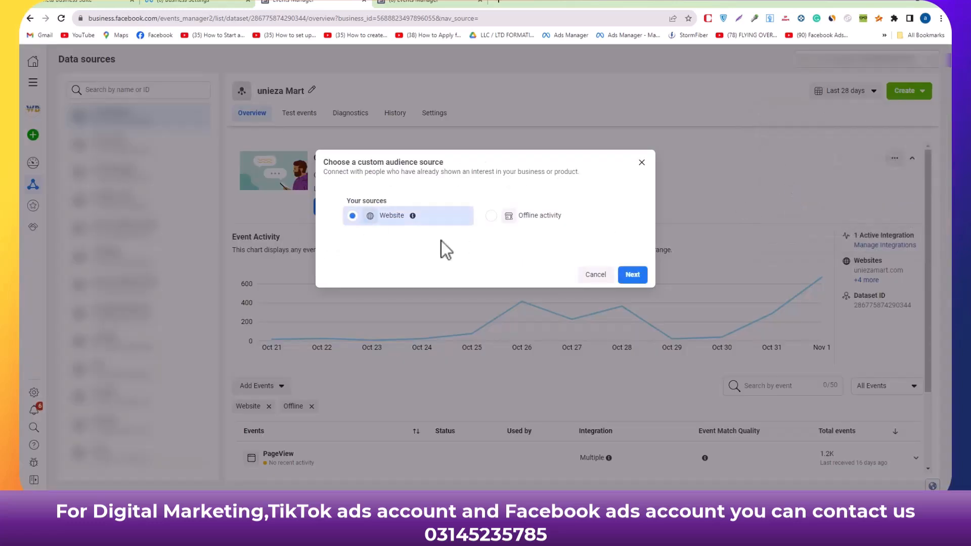
pyautogui.click(632, 275)
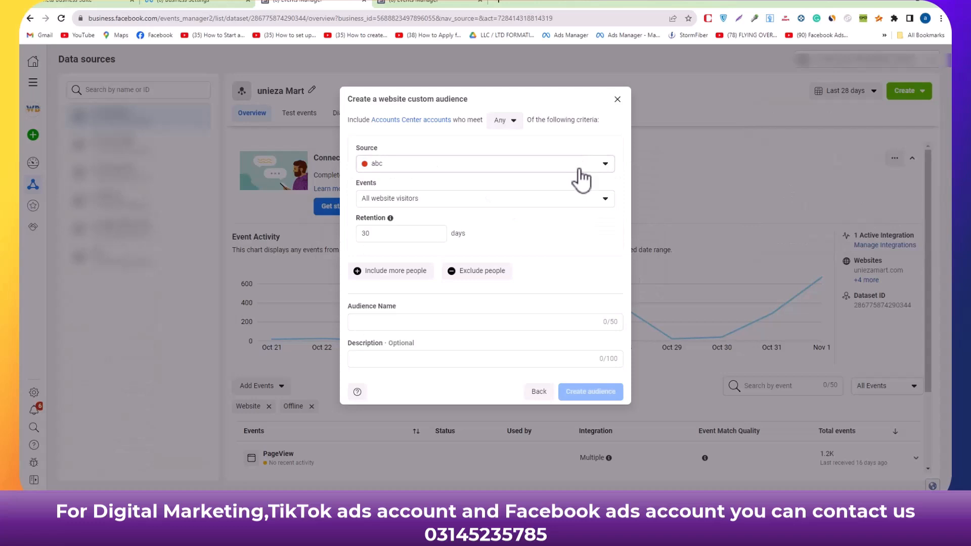
pyautogui.click(579, 171)
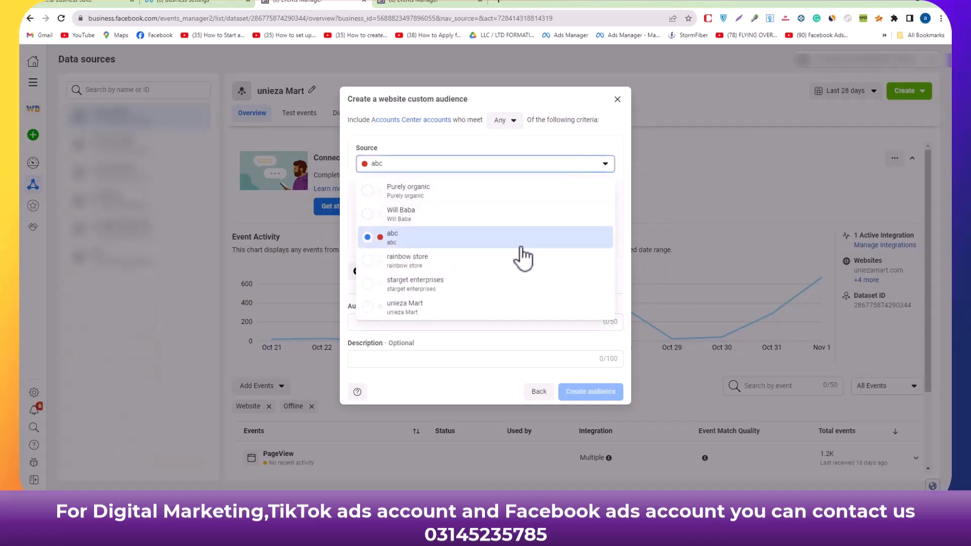
pyautogui.click(498, 308)
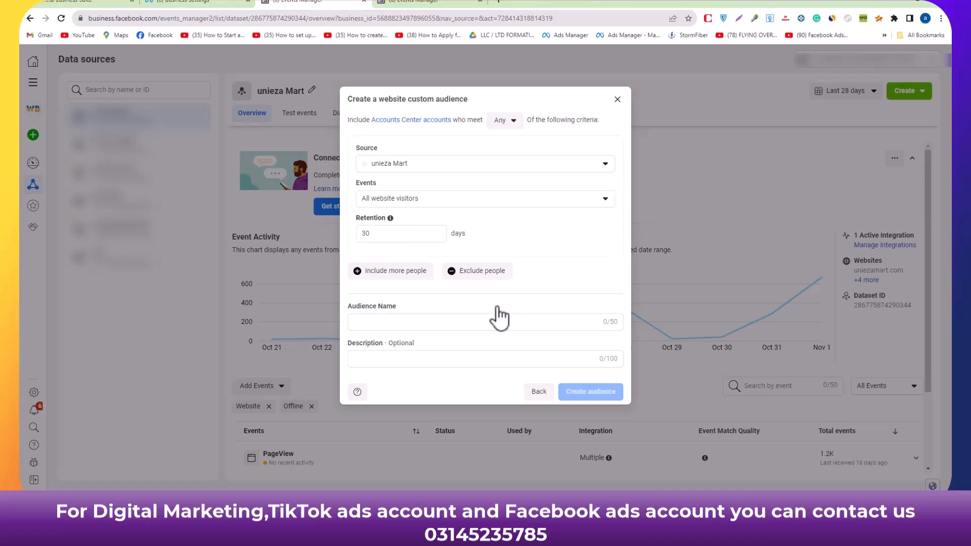
# Keep All website visitors as the included event and set its retention to 180 days.
pyautogui.click(591, 204)
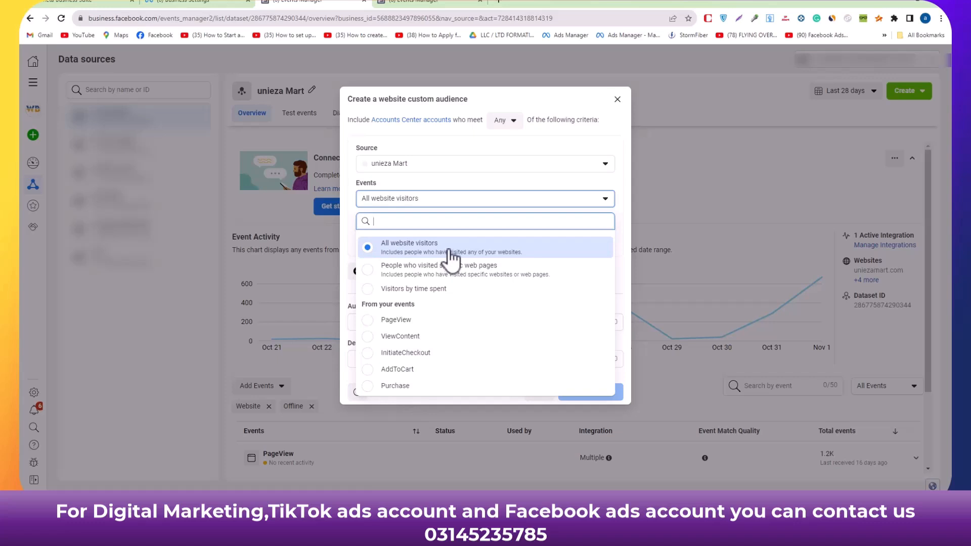
pyautogui.click(625, 190)
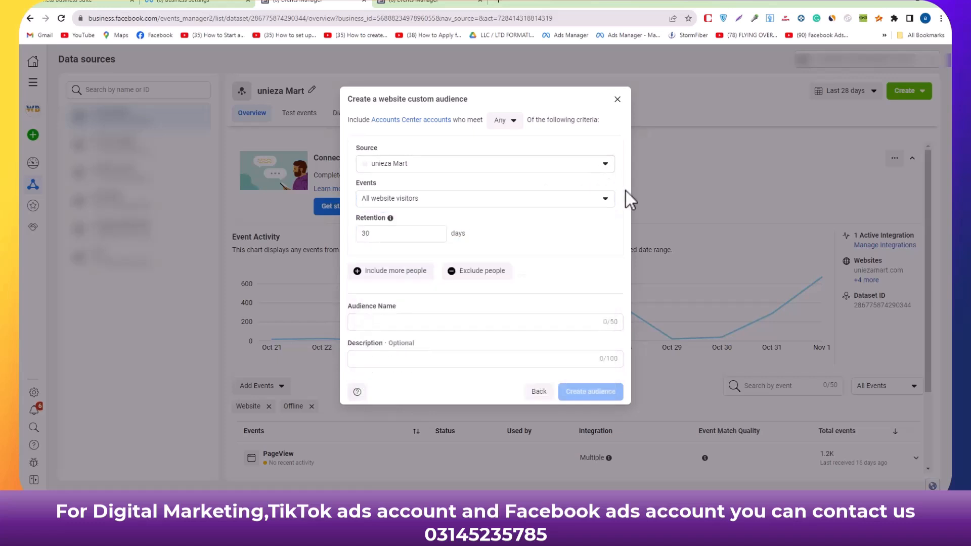
pyautogui.doubleClick(369, 233)
pyautogui.moveTo(391, 217)
pyautogui.write('180')
# Add an exclusion for people with the Purchase event on unieza Mart, with a retention of 180 days.
pyautogui.click(464, 273)
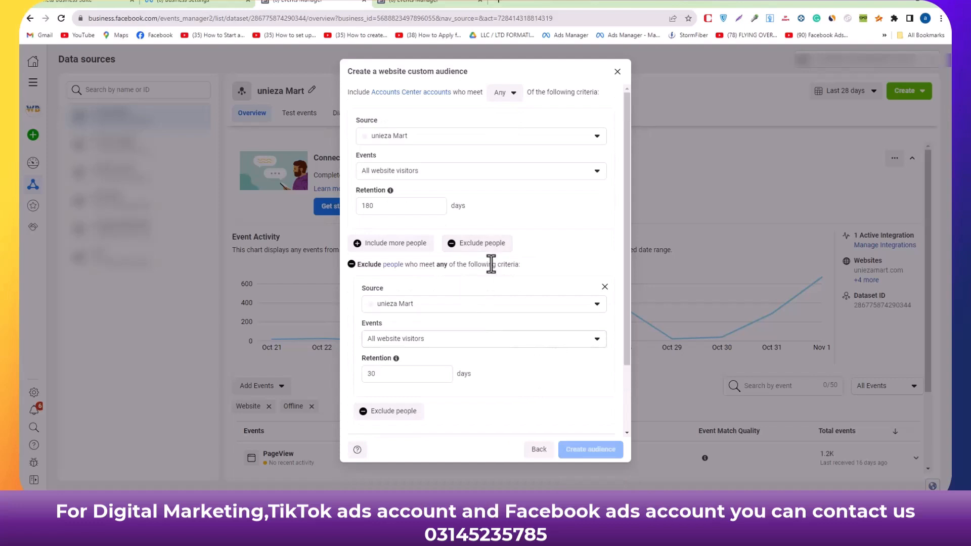
pyautogui.click(546, 343)
pyautogui.click(449, 318)
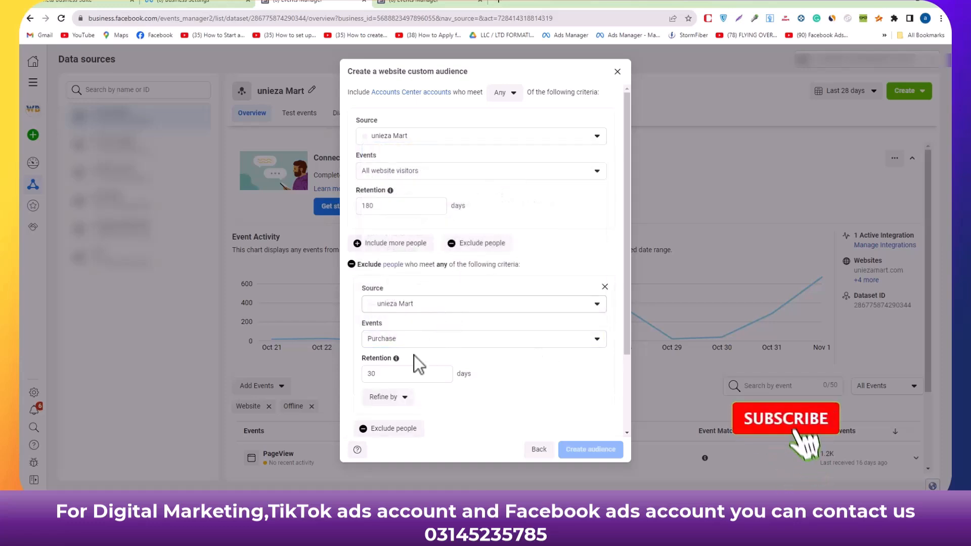
pyautogui.doubleClick(372, 375)
pyautogui.write('180')
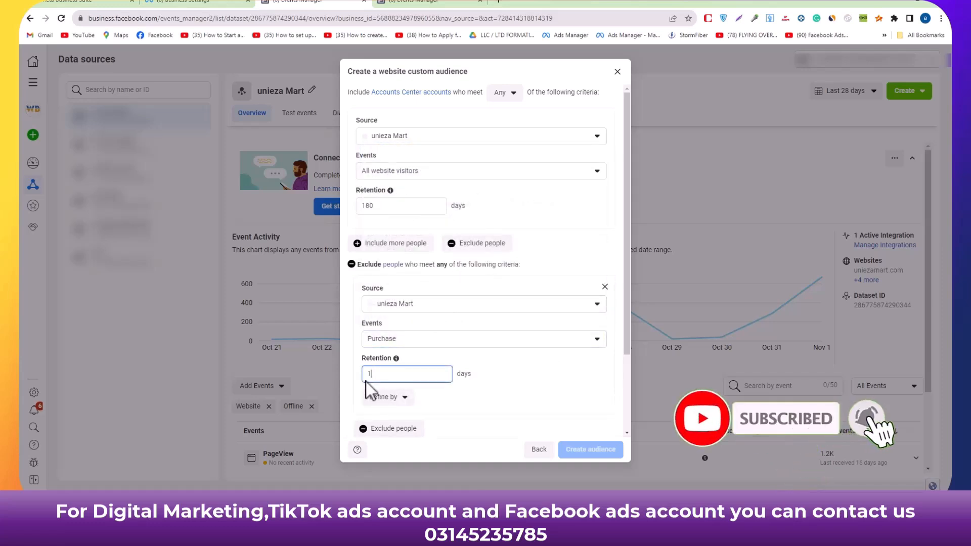